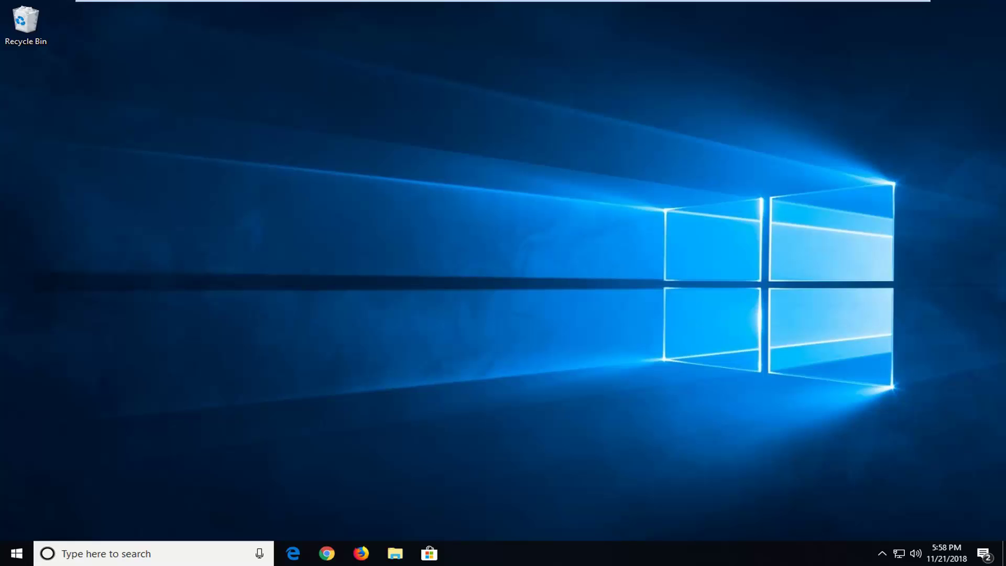
- Open Internet Options from a Start search and scroll its Advanced tab to the Security settings
{"action": "left_click", "coordinate": [17, 553]}
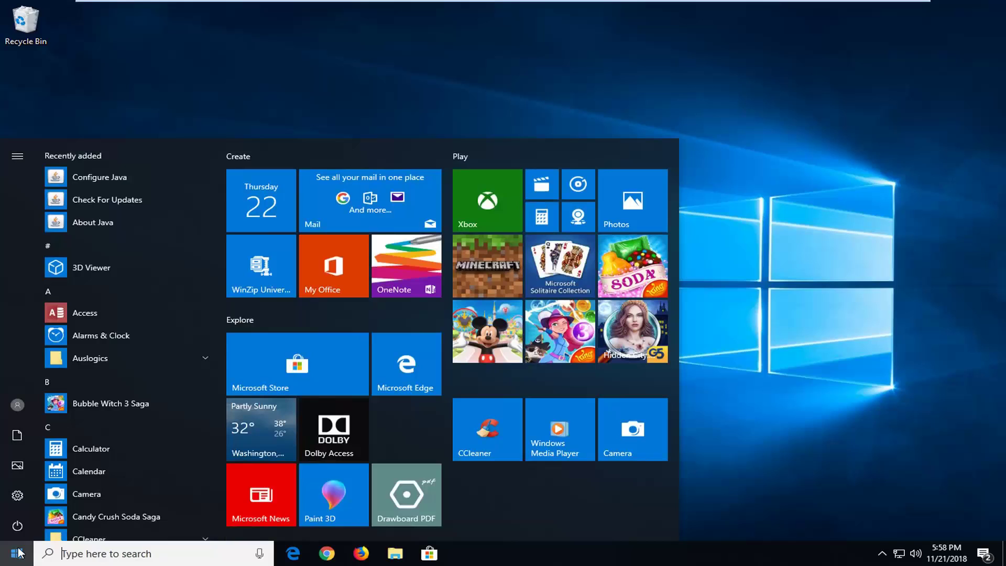
{"action": "type", "text": "i"}
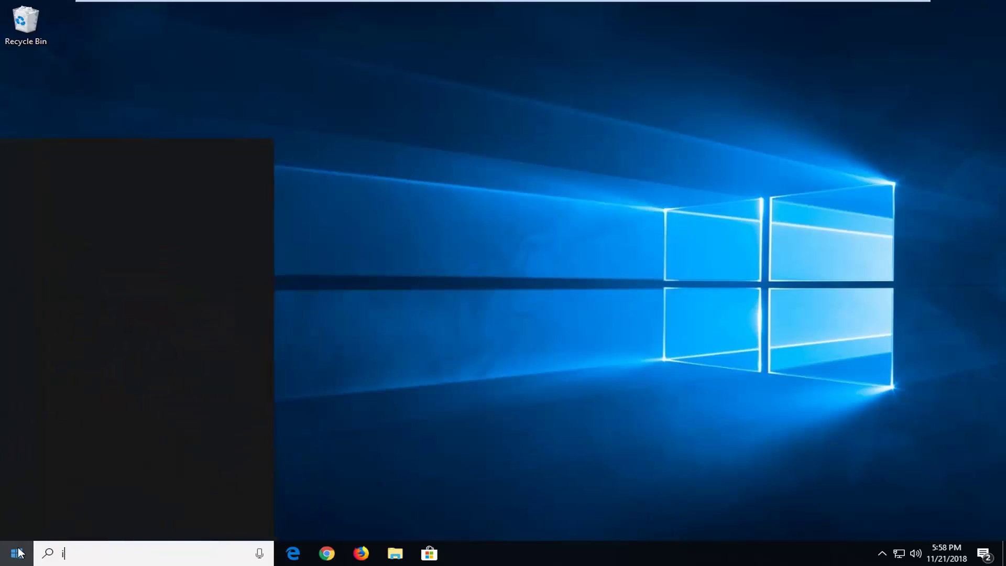
{"action": "type", "text": "nternet options"}
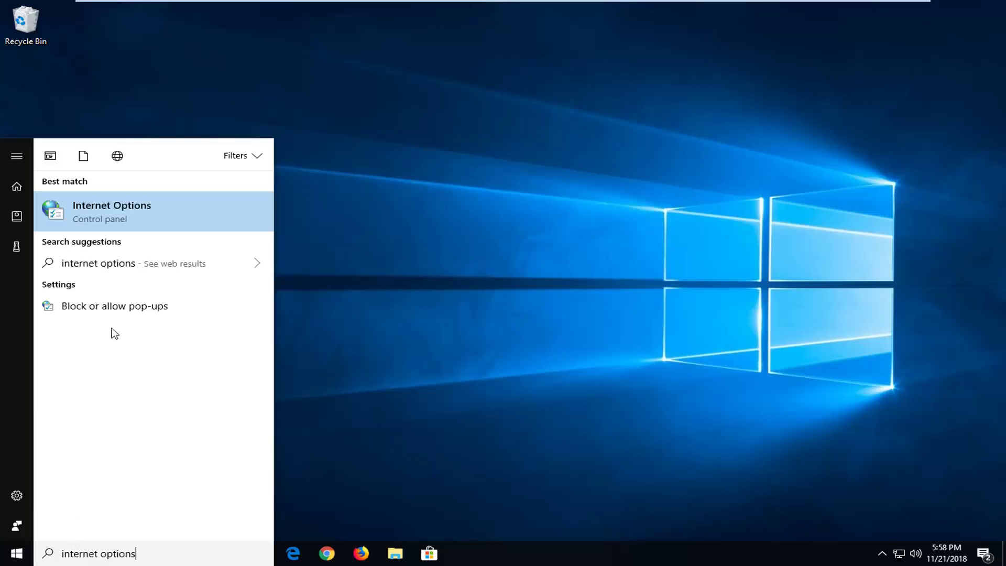
{"action": "left_click", "coordinate": [111, 209]}
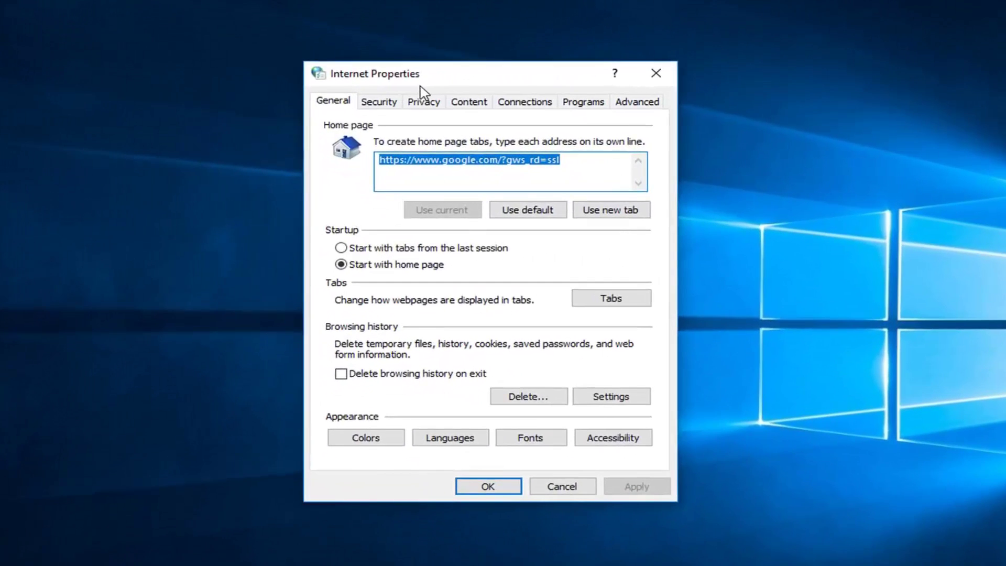
{"action": "left_click", "coordinate": [623, 107]}
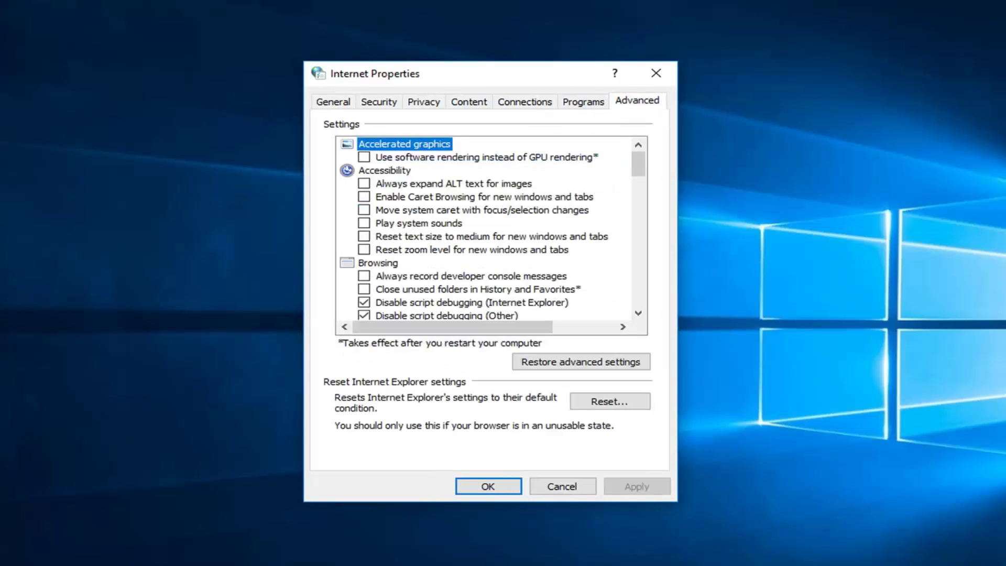
{"action": "scroll", "coordinate": [460, 248], "scroll_direction": "down", "scroll_amount": 15}
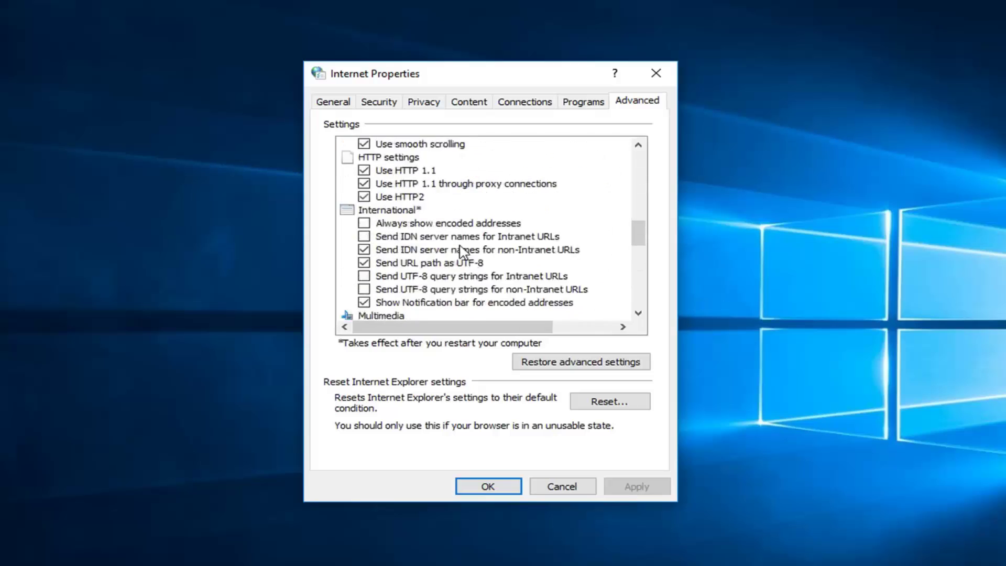
{"action": "scroll", "coordinate": [460, 248], "scroll_direction": "down", "scroll_amount": 1}
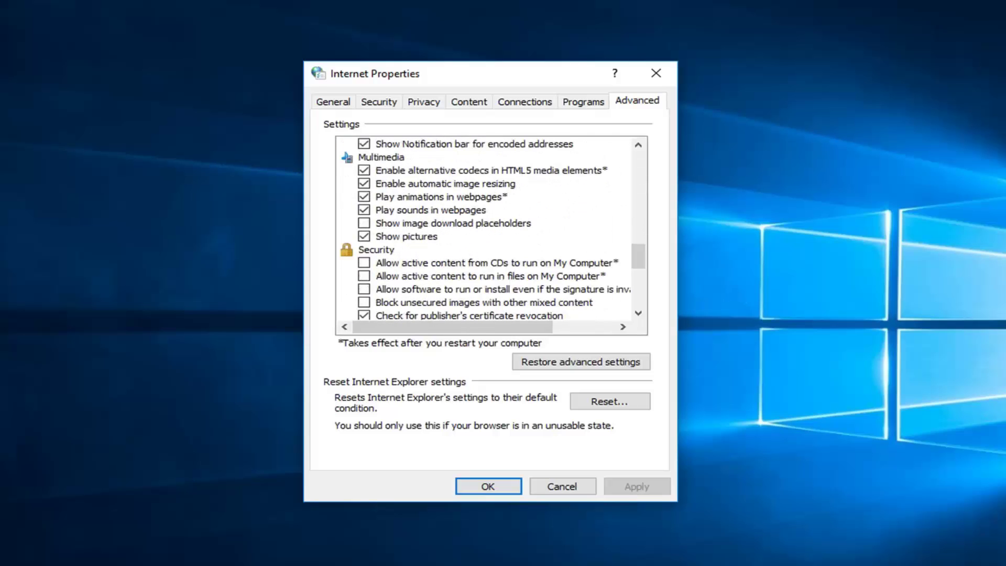
{"action": "scroll", "coordinate": [406, 251], "scroll_direction": "down", "scroll_amount": 1}
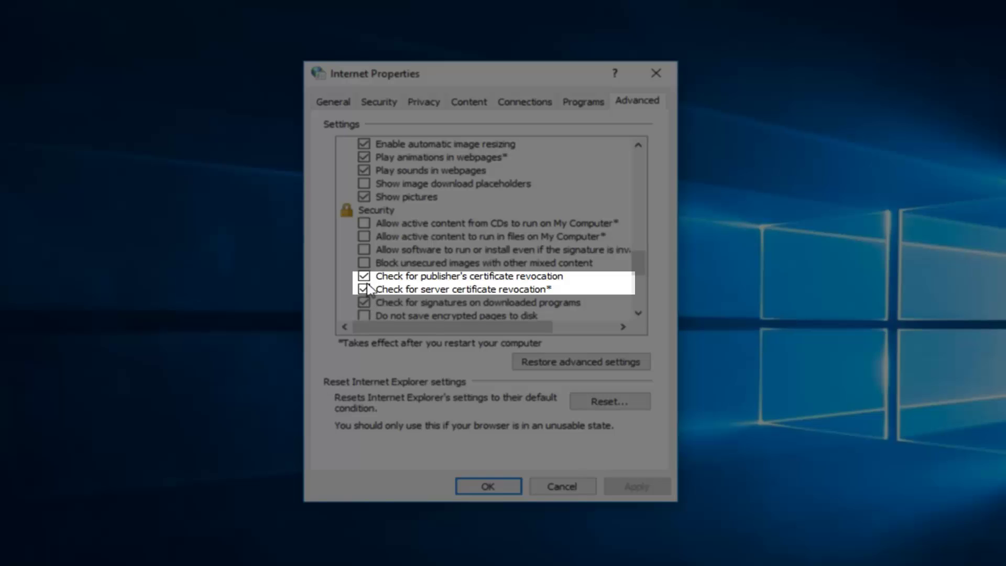
- Uncheck the server and publisher certificate revocation checks and close Internet Properties
{"action": "left_click", "coordinate": [364, 289]}
{"action": "left_click", "coordinate": [364, 289]}
{"action": "left_click", "coordinate": [364, 276]}
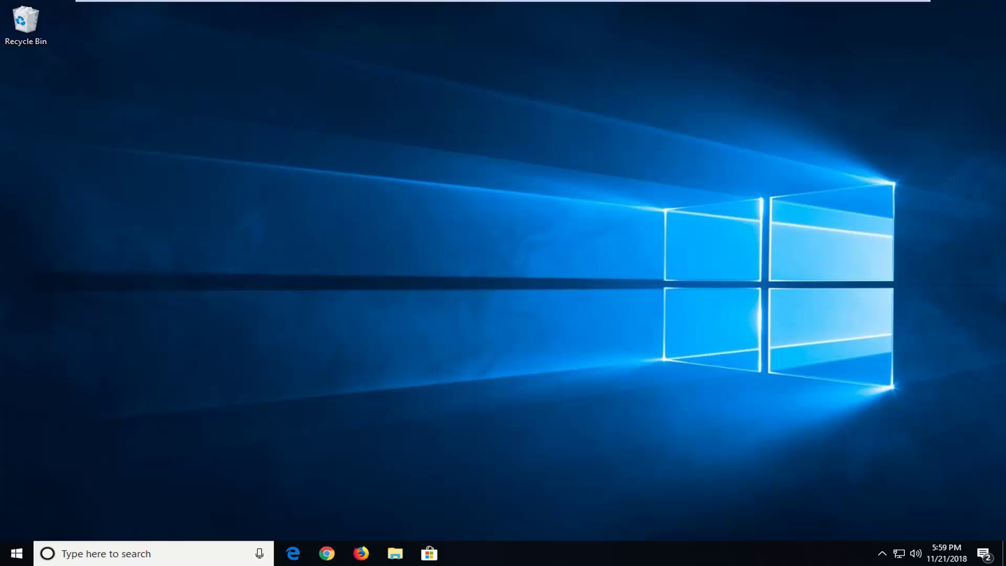
- Reopen Internet Options, centre the window, and select the Trusted sites zone on the Security tab
{"action": "left_click", "coordinate": [16, 553]}
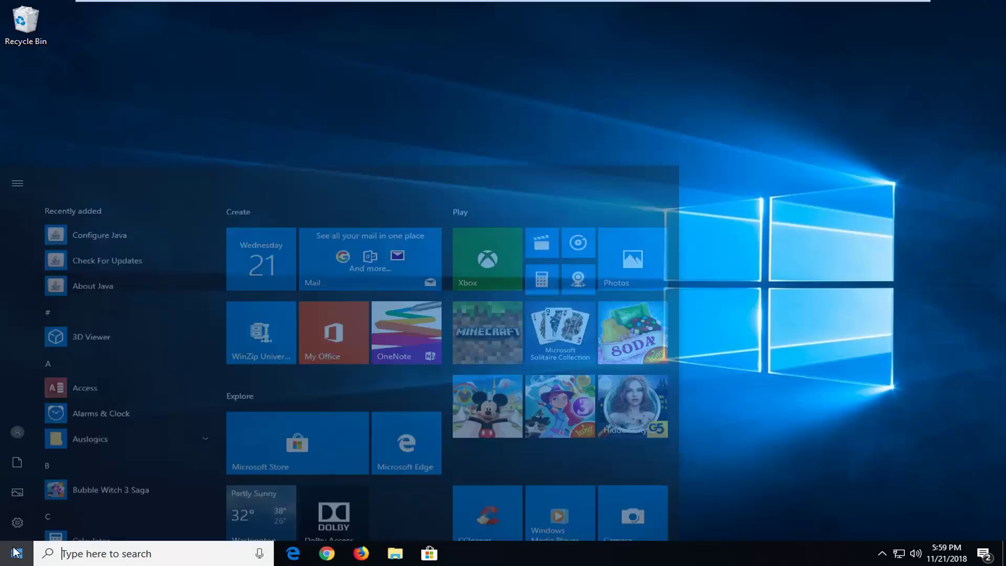
{"action": "type", "text": "internet "}
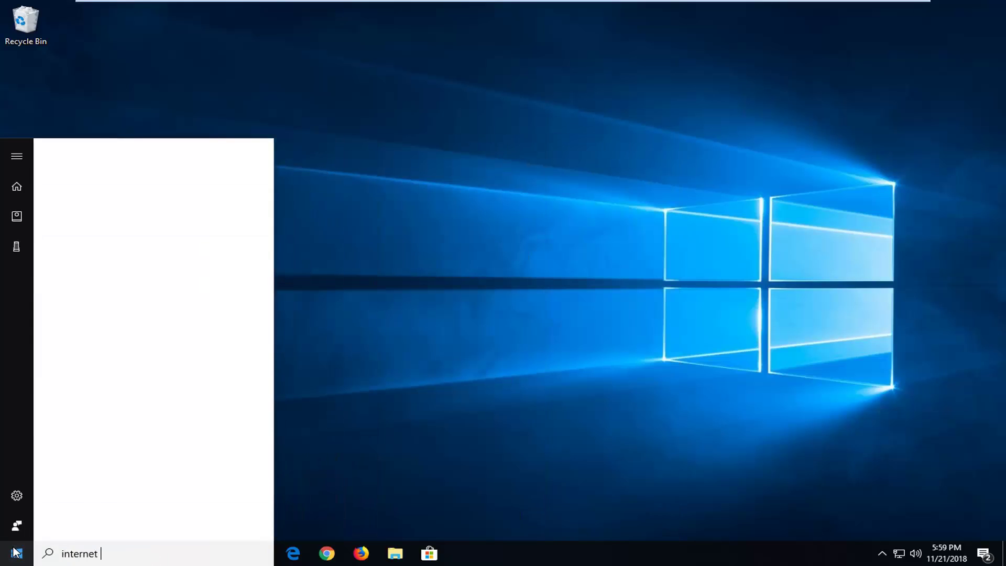
{"action": "type", "text": "options"}
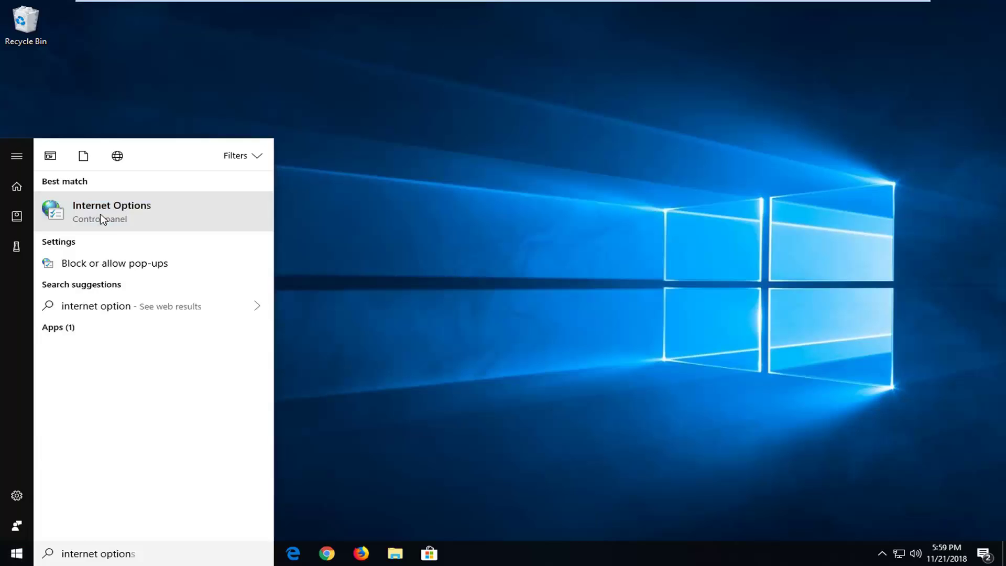
{"action": "left_click", "coordinate": [111, 215]}
{"action": "left_click_drag", "start_coordinate": [229, 32], "coordinate": [513, 66]}
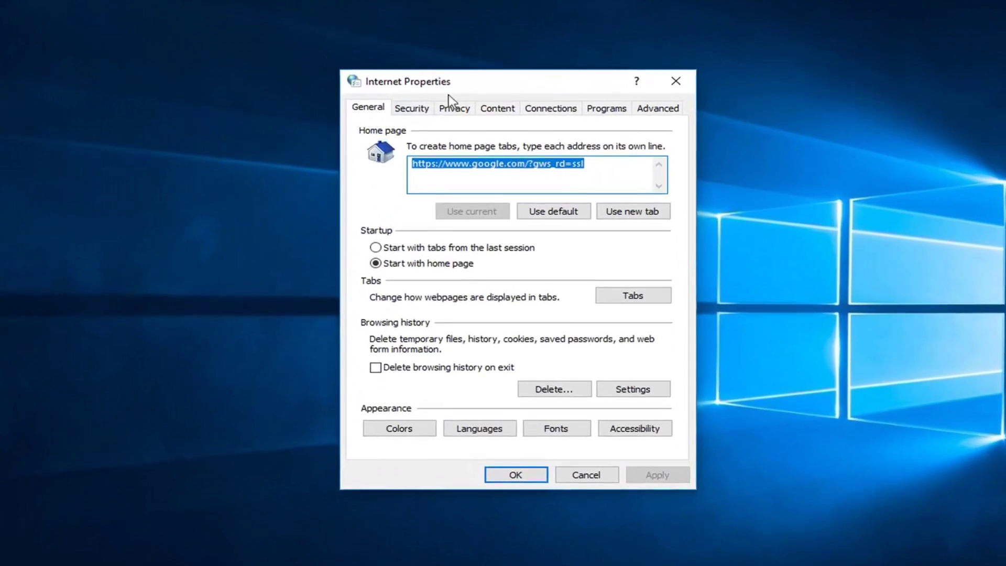
{"action": "left_click", "coordinate": [412, 108]}
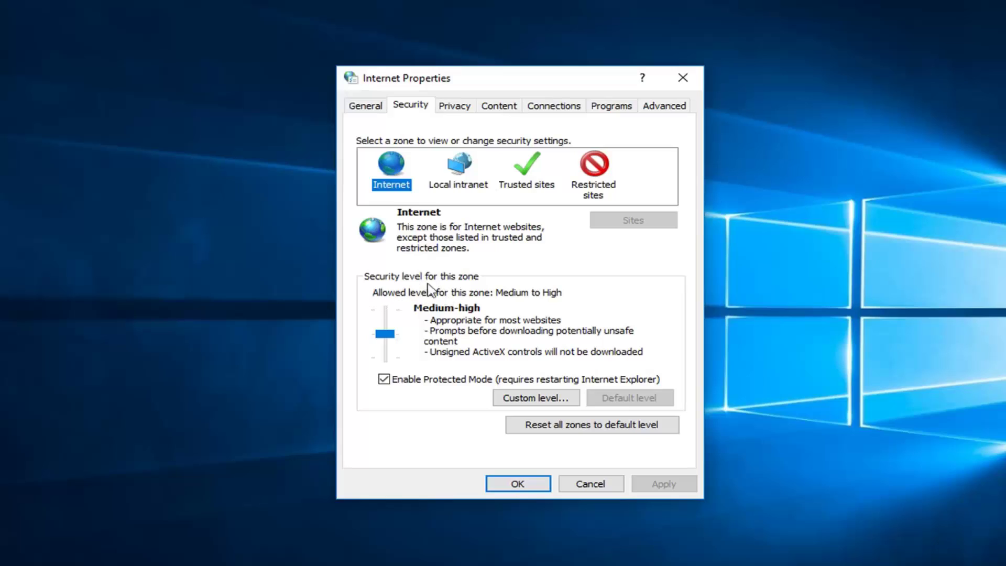
{"action": "mouse_move", "coordinate": [385, 333]}
{"action": "left_mouse_down"}
{"action": "mouse_move", "coordinate": [387, 310]}
{"action": "mouse_move", "coordinate": [388, 334]}
{"action": "left_mouse_up"}
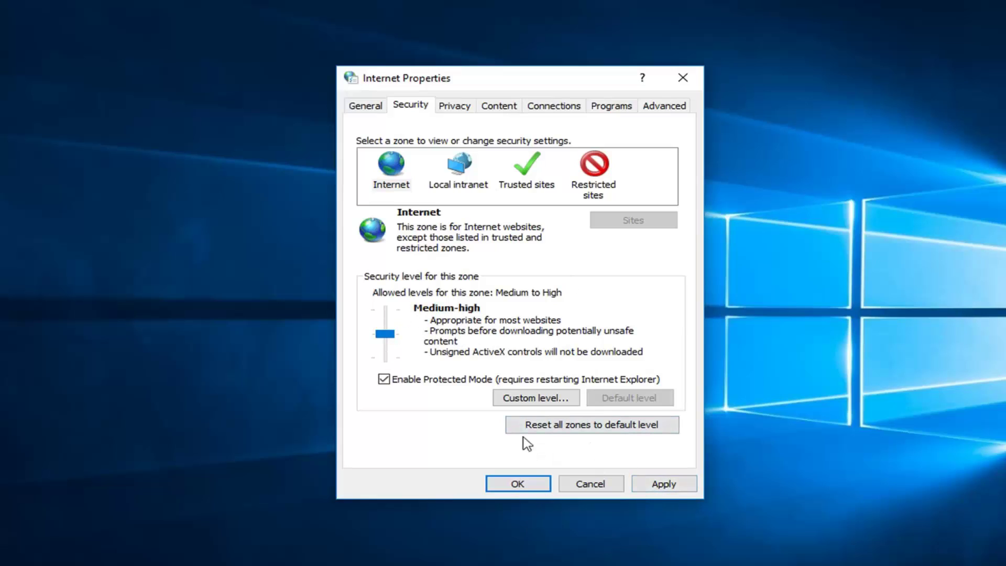
{"action": "left_click", "coordinate": [527, 166]}
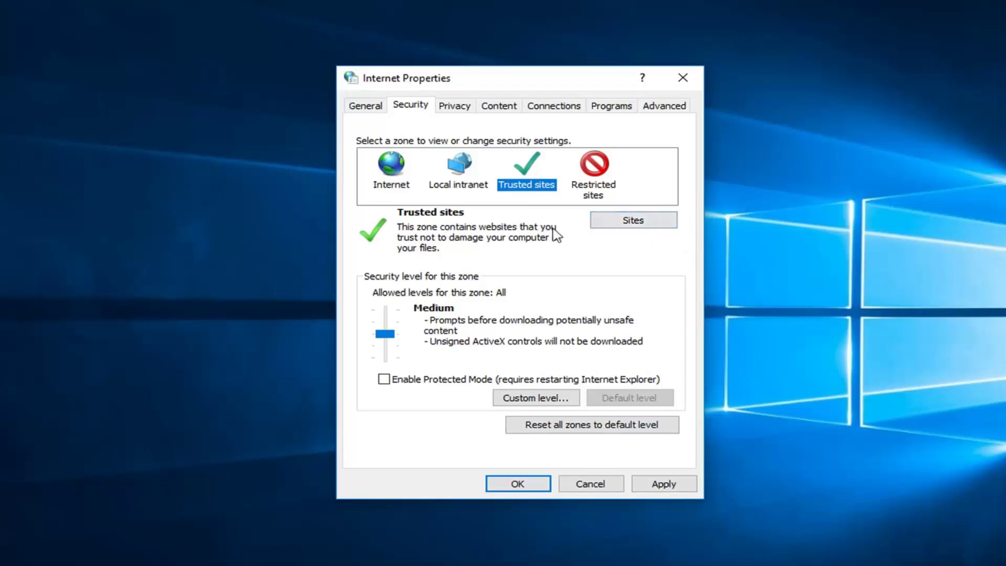
{"action": "left_click", "coordinate": [632, 218]}
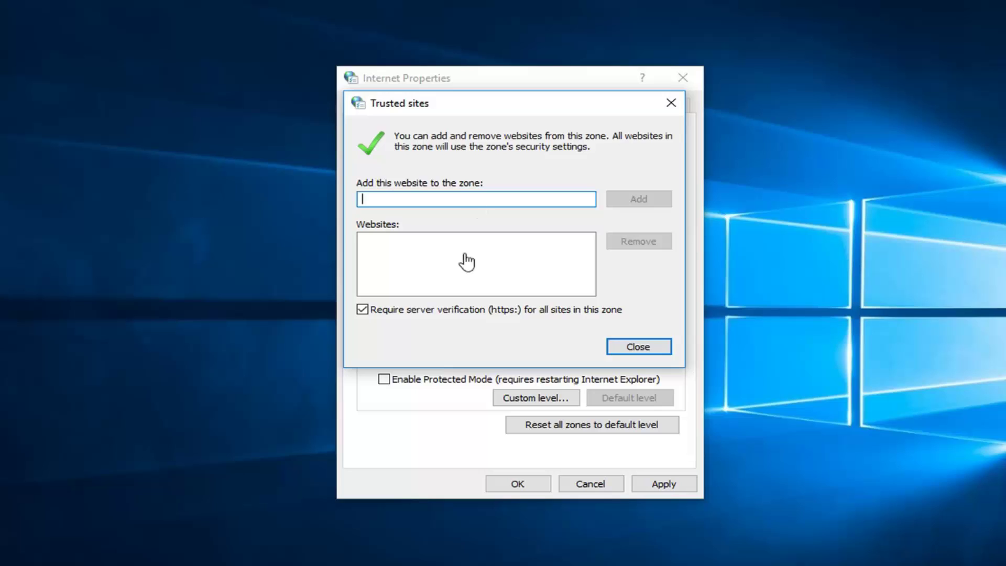
{"action": "right_click", "coordinate": [377, 208]}
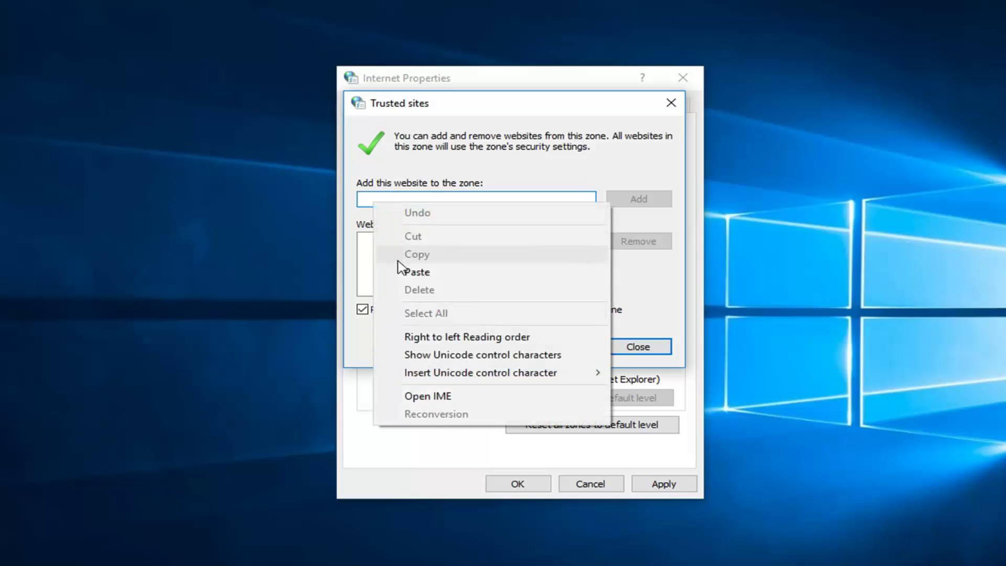
{"action": "left_click", "coordinate": [403, 266]}
{"action": "left_click", "coordinate": [635, 204]}
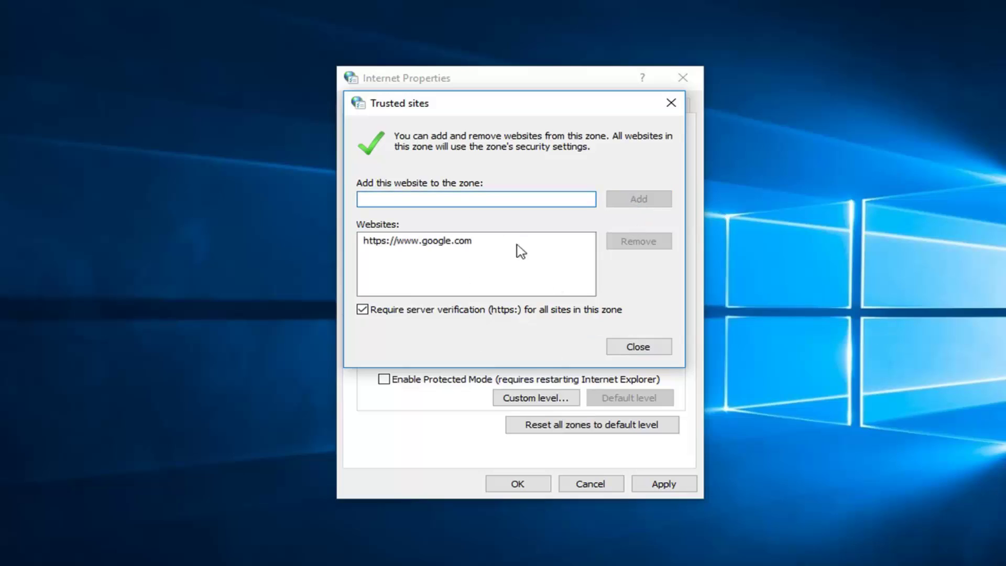
- Confirm google.com appears in the Trusted sites list, then apply and close Internet Properties
{"action": "left_click", "coordinate": [638, 347]}
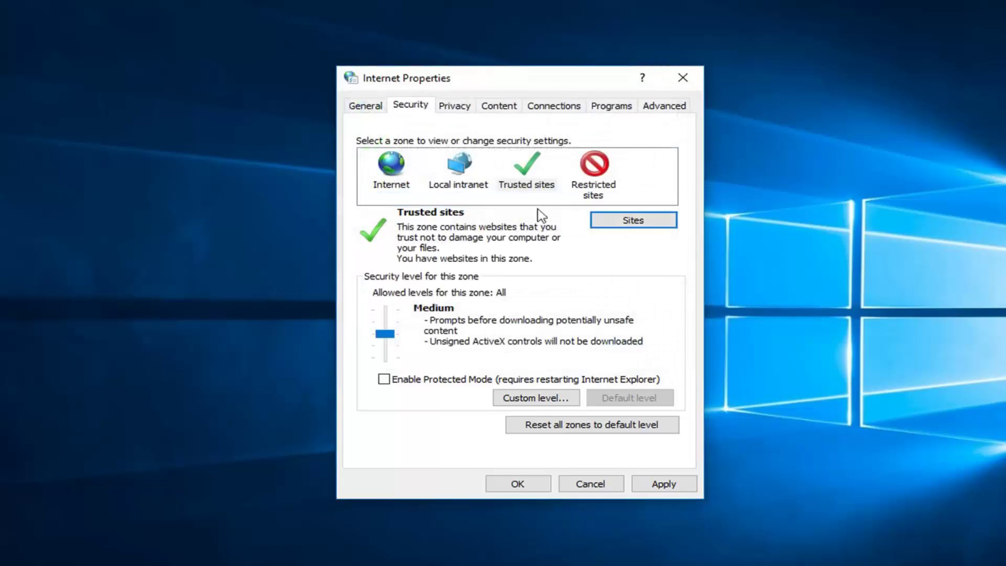
{"action": "left_click", "coordinate": [542, 180]}
{"action": "left_click", "coordinate": [616, 219]}
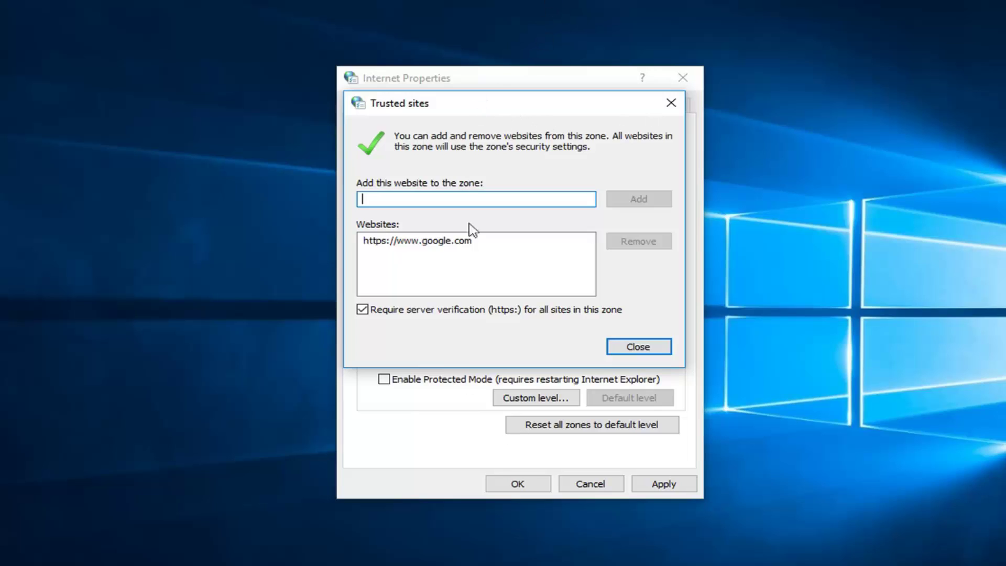
{"action": "left_click", "coordinate": [446, 240]}
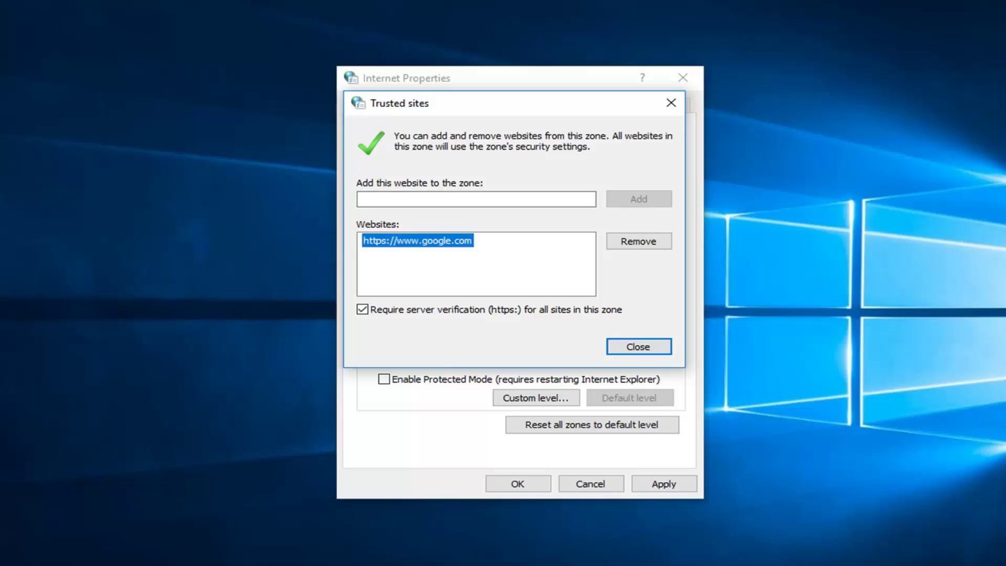
{"action": "left_click", "coordinate": [633, 346]}
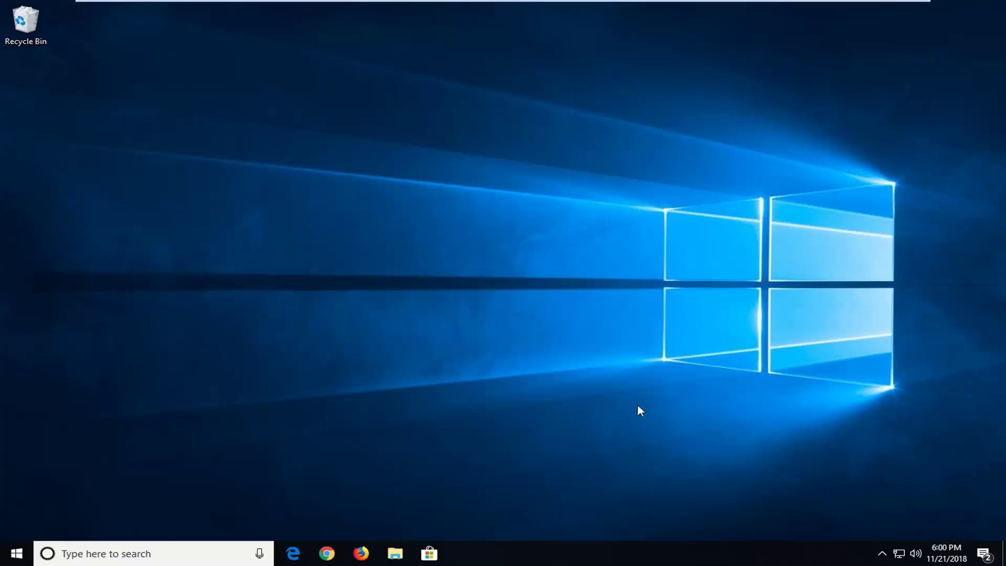
- Open Date & time settings through a 'date' search and switch Set time automatically Off
{"action": "left_click", "coordinate": [11, 556]}
{"action": "type", "text": "d"}
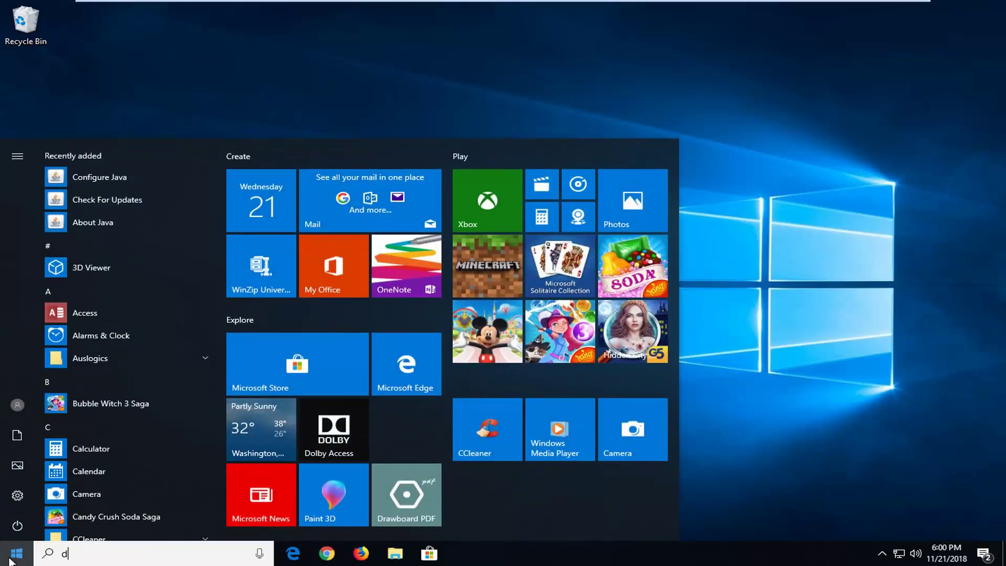
{"action": "type", "text": "ate"}
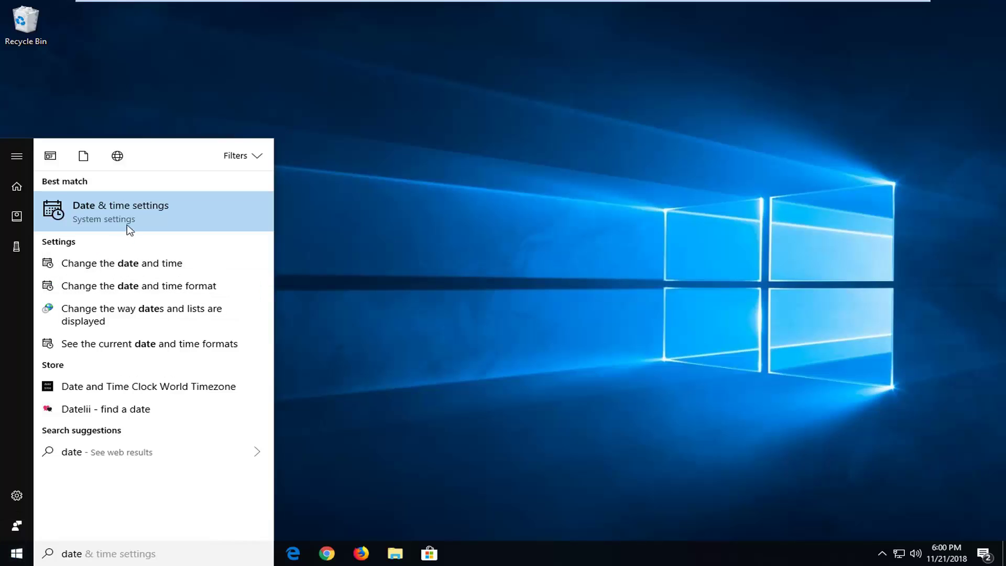
{"action": "left_click", "coordinate": [115, 208]}
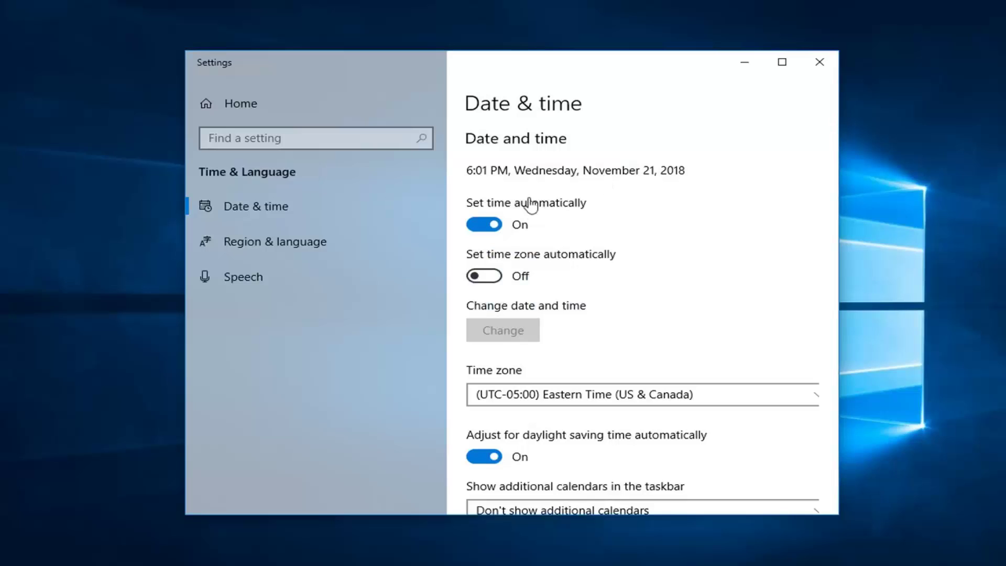
{"action": "left_click", "coordinate": [492, 222]}
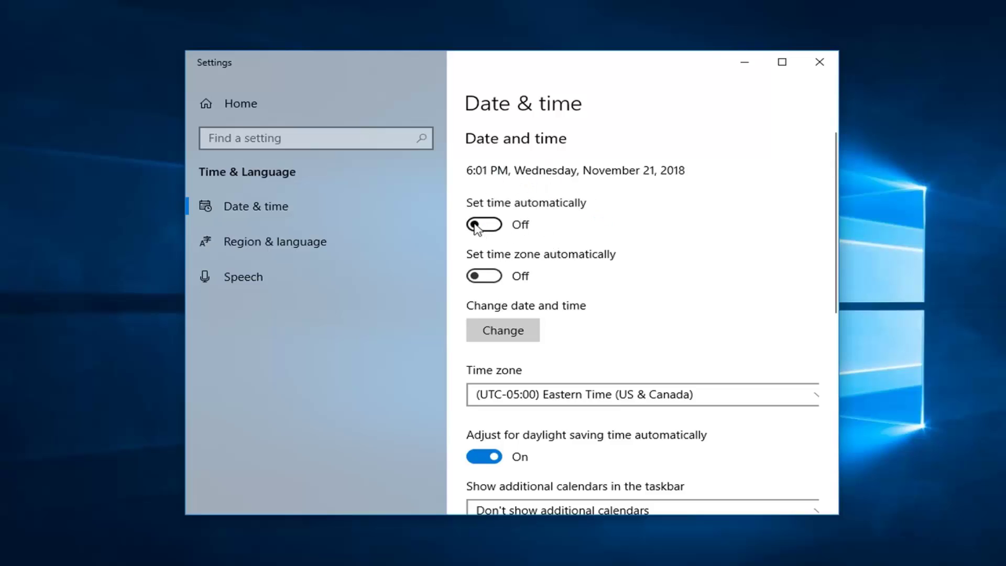
- Toggle automatic time on and off to resync, cancel the Change dialog, and close Settings
{"action": "left_click", "coordinate": [475, 225]}
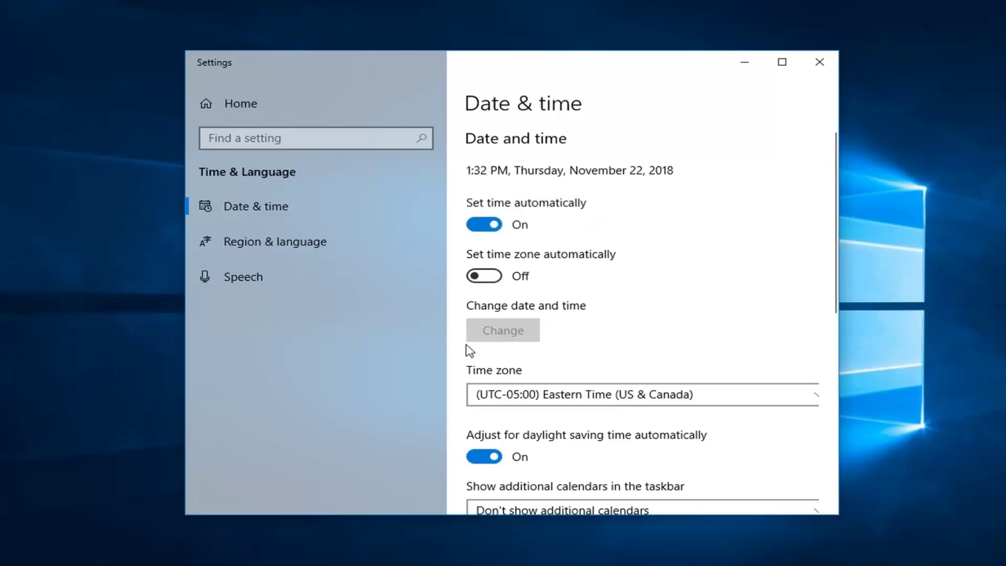
{"action": "left_click", "coordinate": [493, 225]}
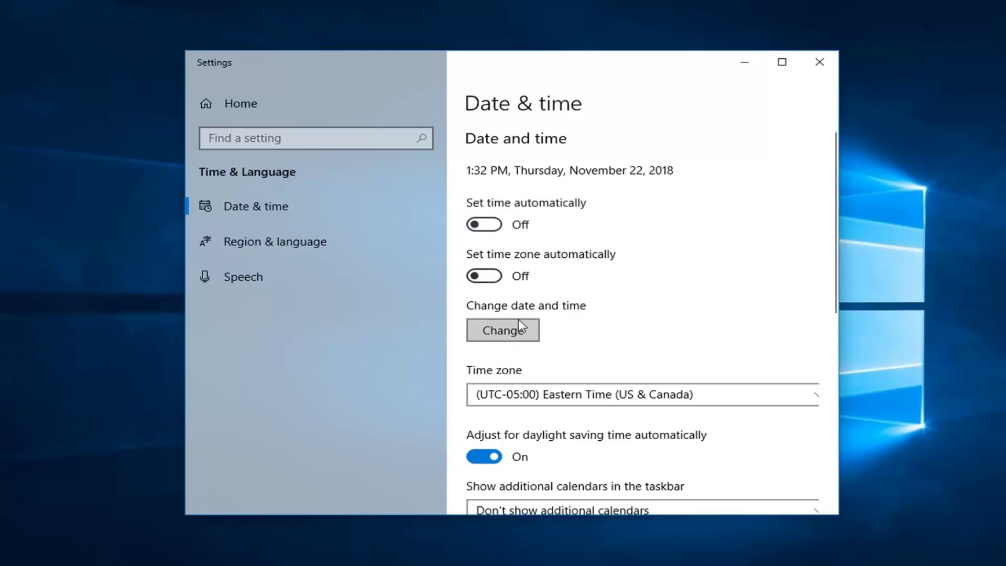
{"action": "left_click", "coordinate": [514, 328]}
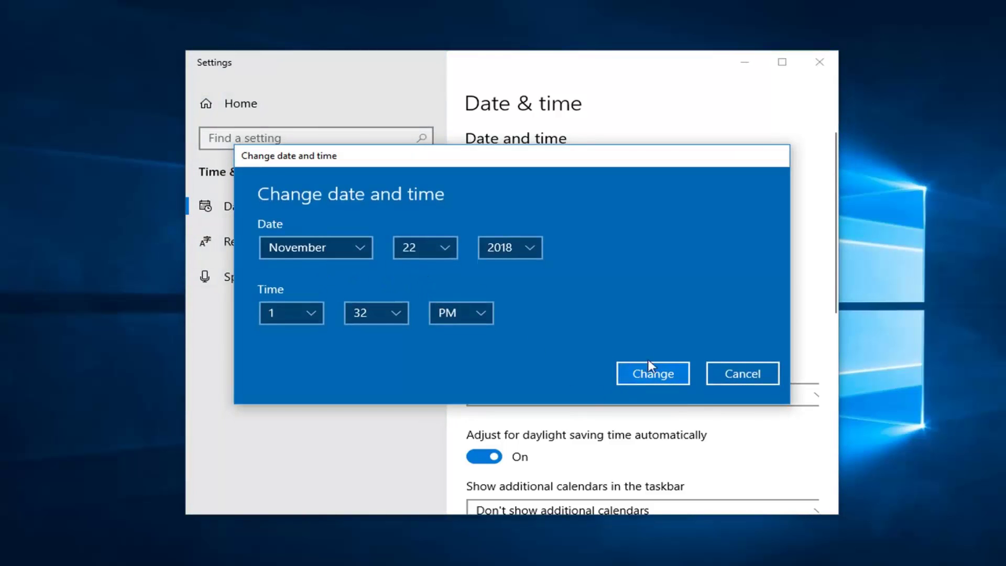
{"action": "left_click", "coordinate": [733, 374]}
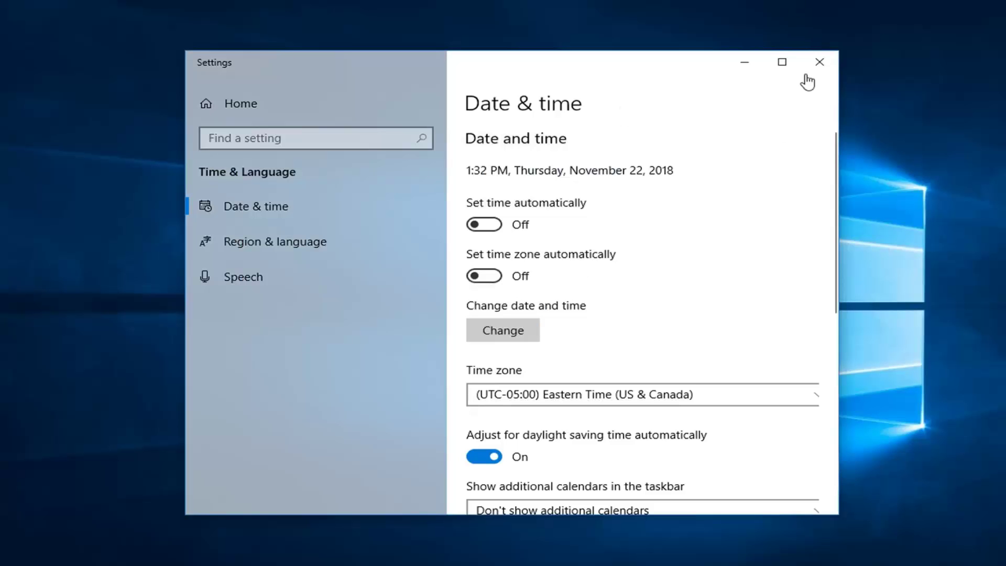
{"action": "left_click", "coordinate": [819, 61]}
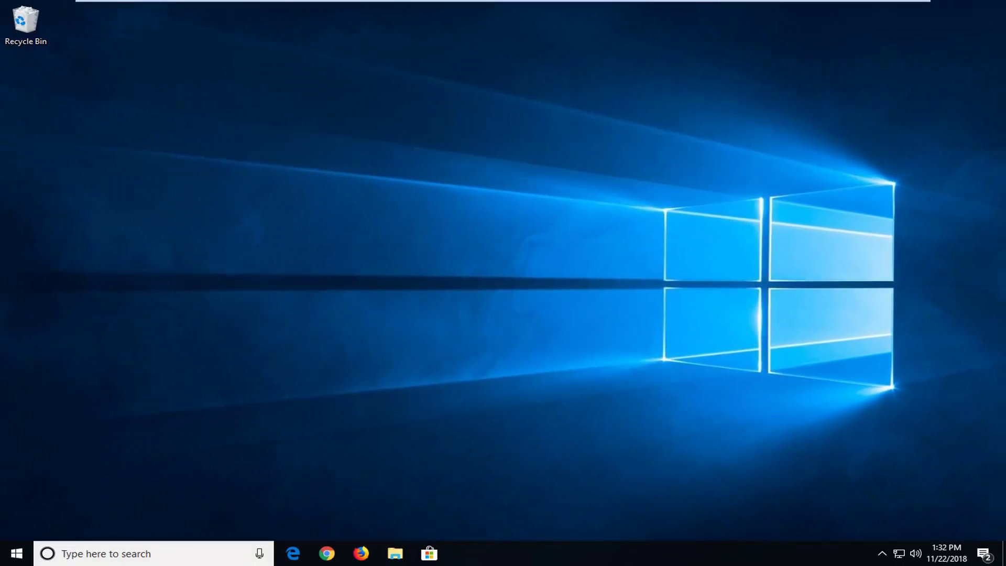